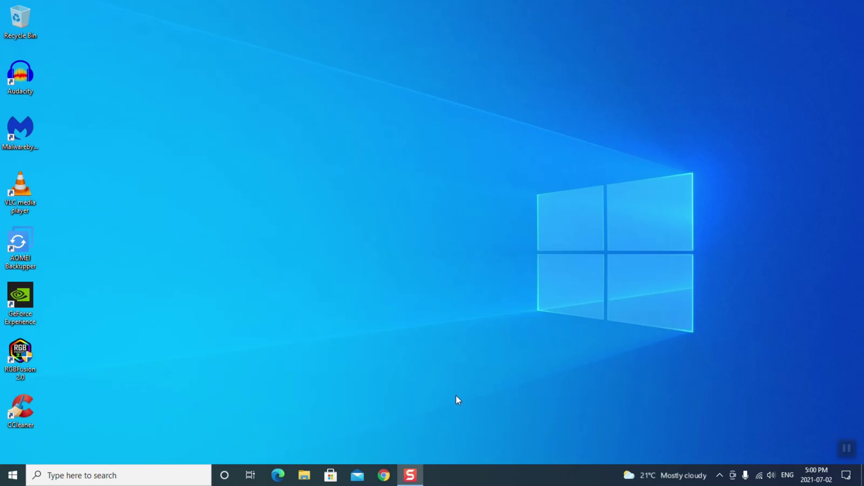
pyautogui.click(720, 477)
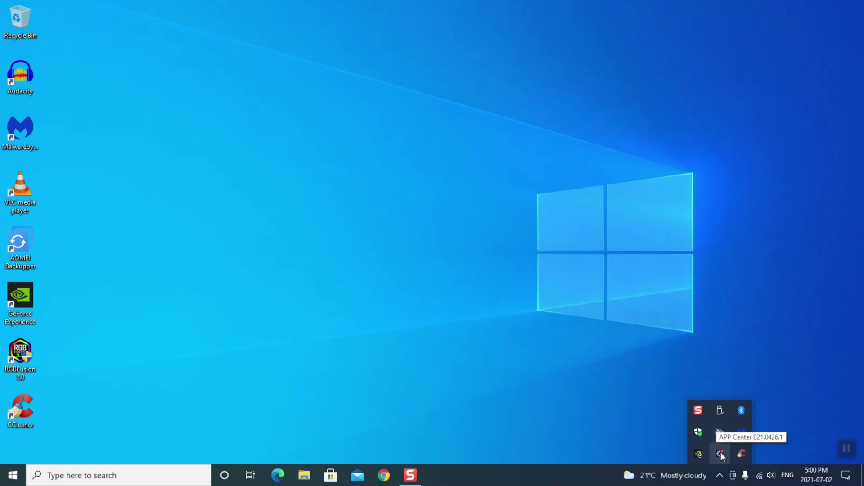
pyautogui.click(720, 453)
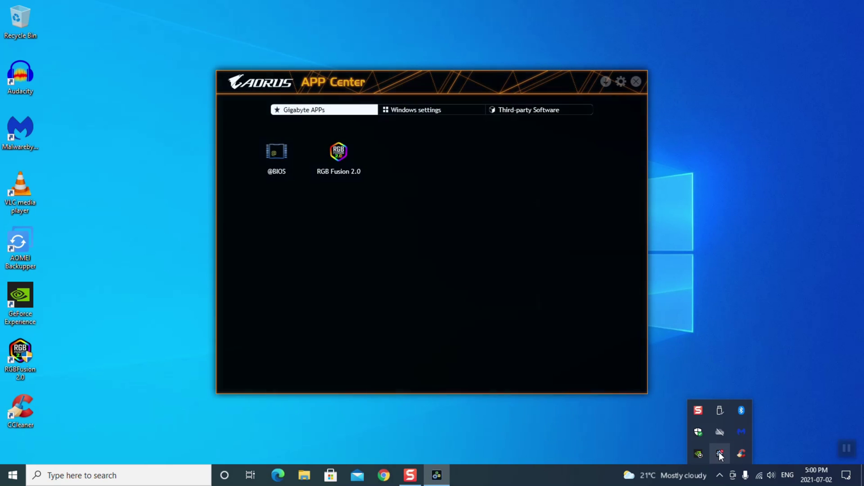
pyautogui.click(720, 476)
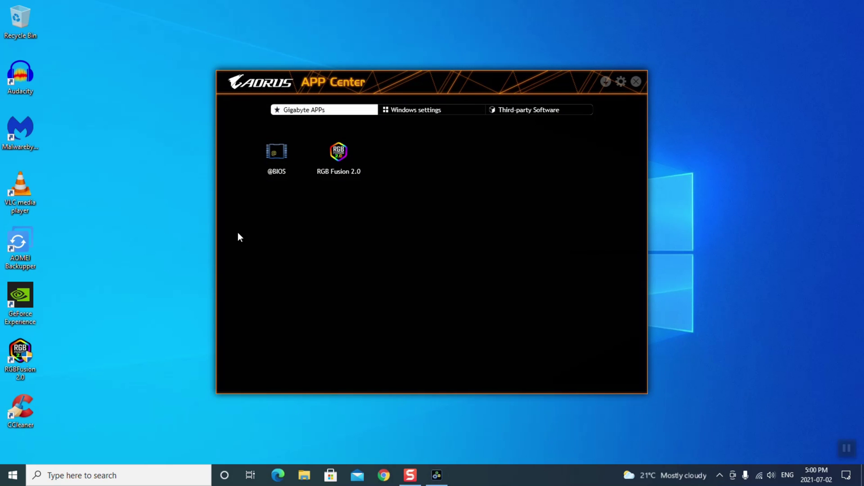
pyautogui.click(279, 155)
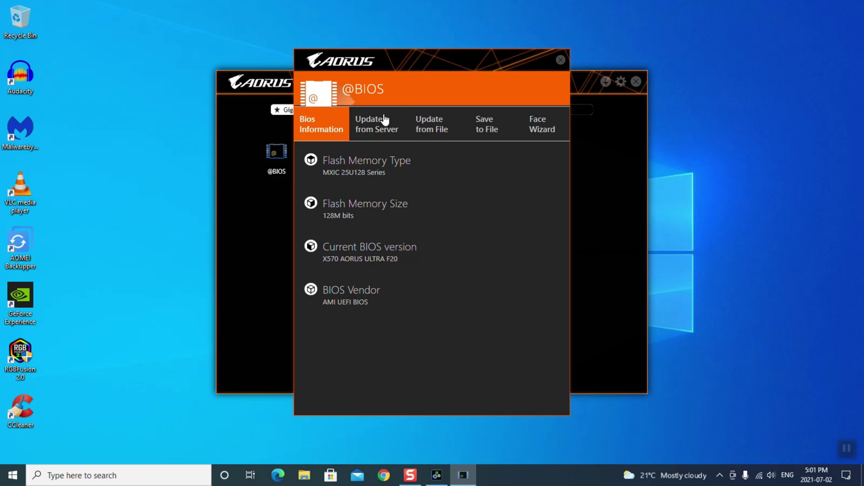
pyautogui.click(377, 131)
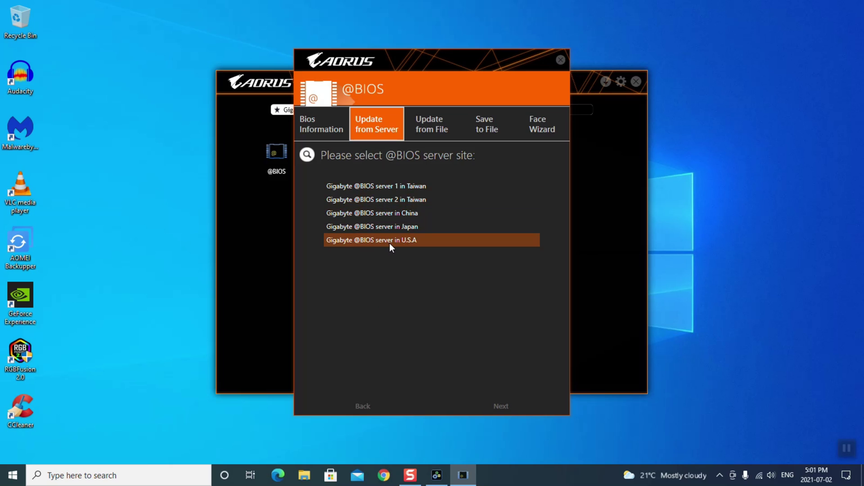
pyautogui.click(440, 127)
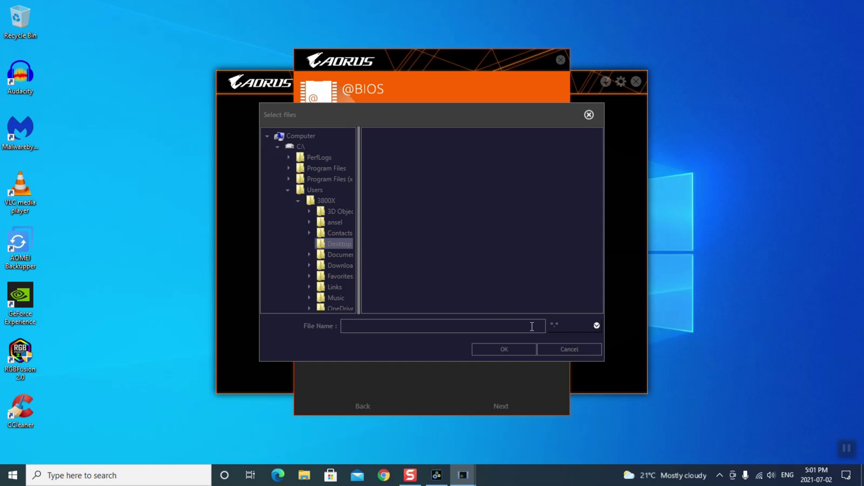
pyautogui.click(568, 350)
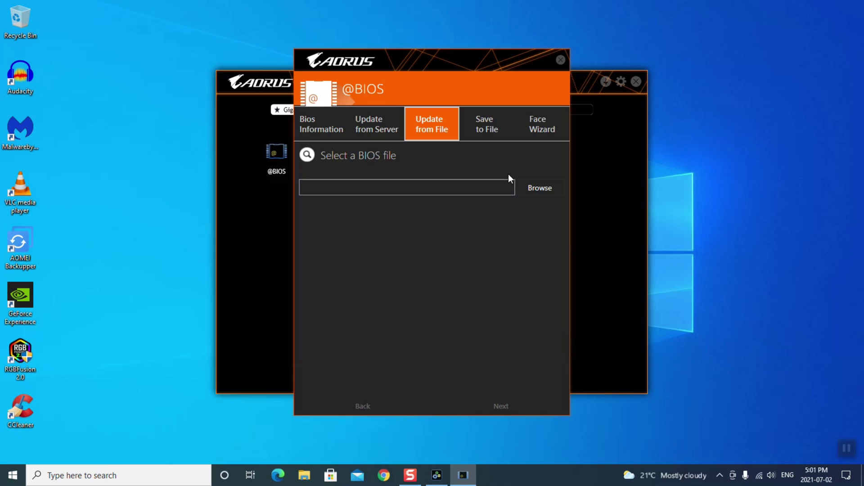
pyautogui.click(487, 125)
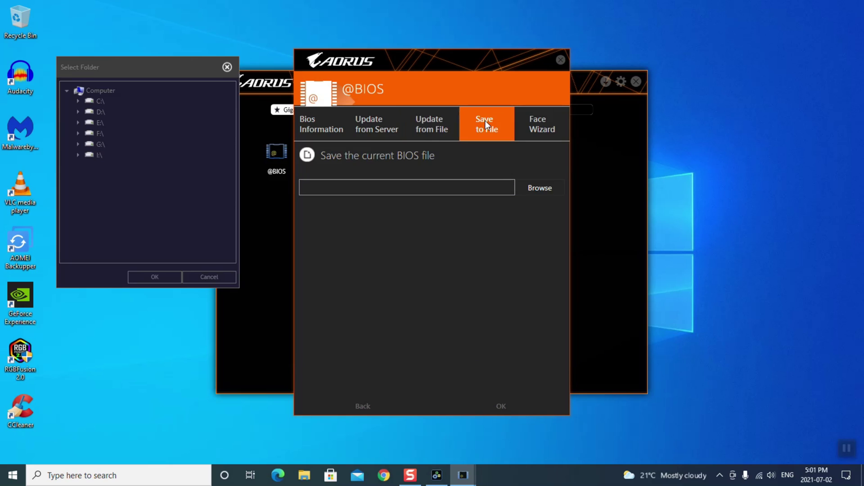
pyautogui.click(228, 68)
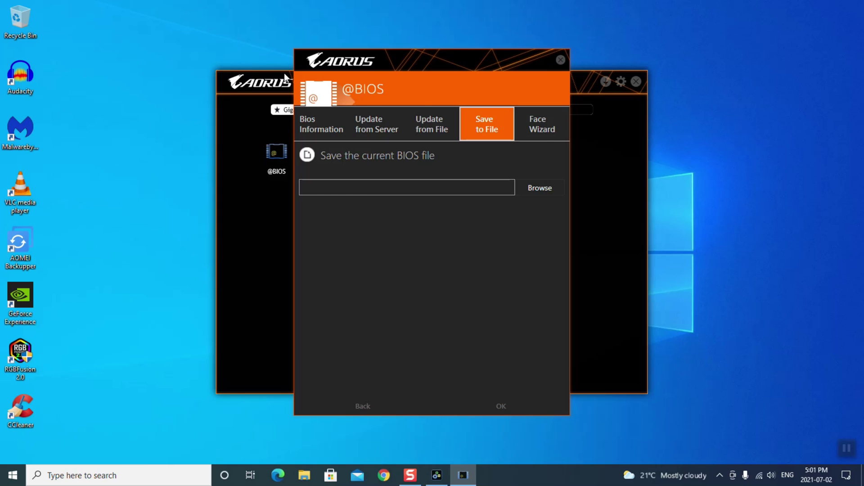
pyautogui.click(551, 131)
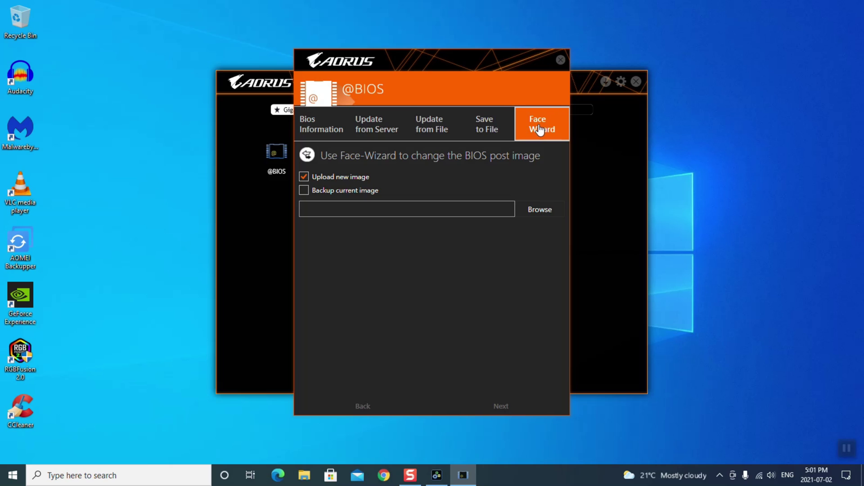
pyautogui.click(432, 132)
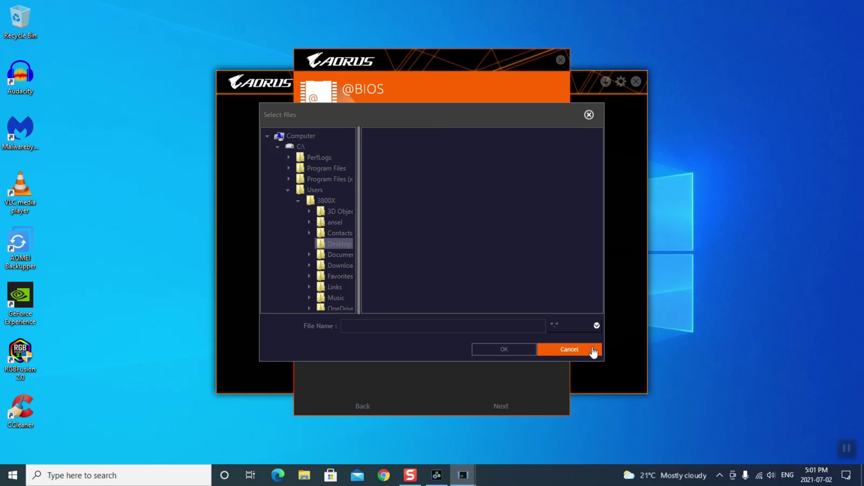
pyautogui.click(587, 351)
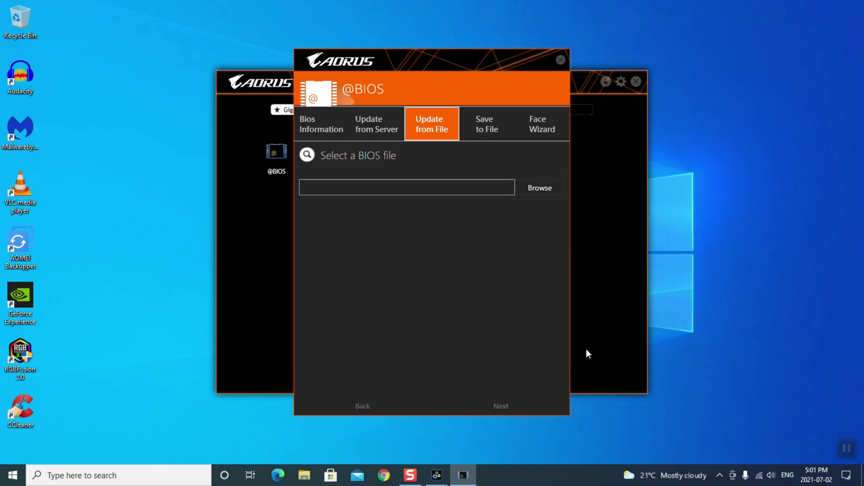
pyautogui.click(323, 131)
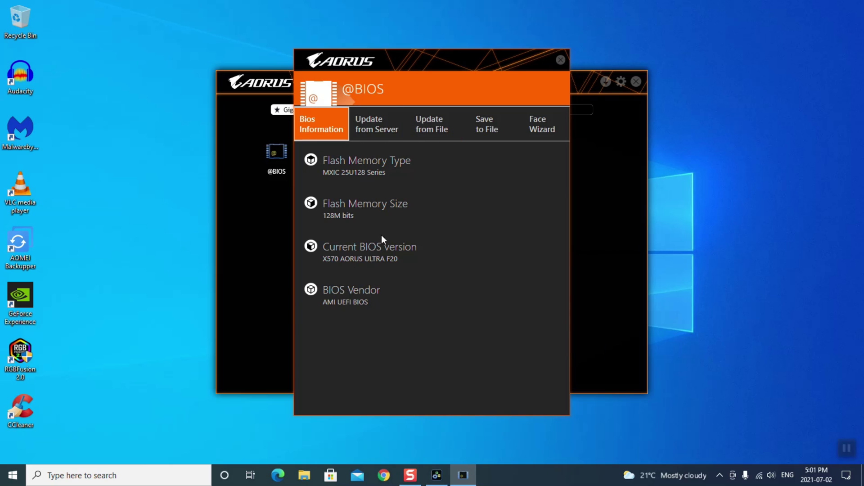
pyautogui.click(560, 61)
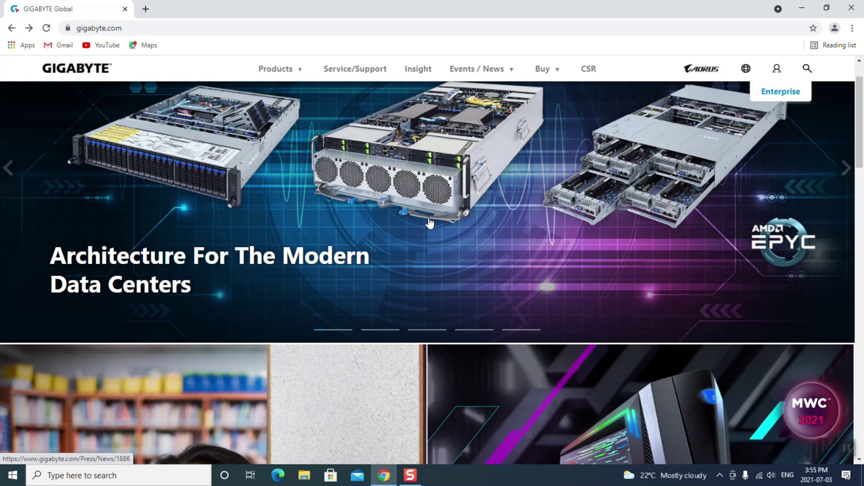
# - Browse gigabyte.com's AORUS Gaming motherboards and filter the Chipset list to AMD X570
pyautogui.click(299, 72)
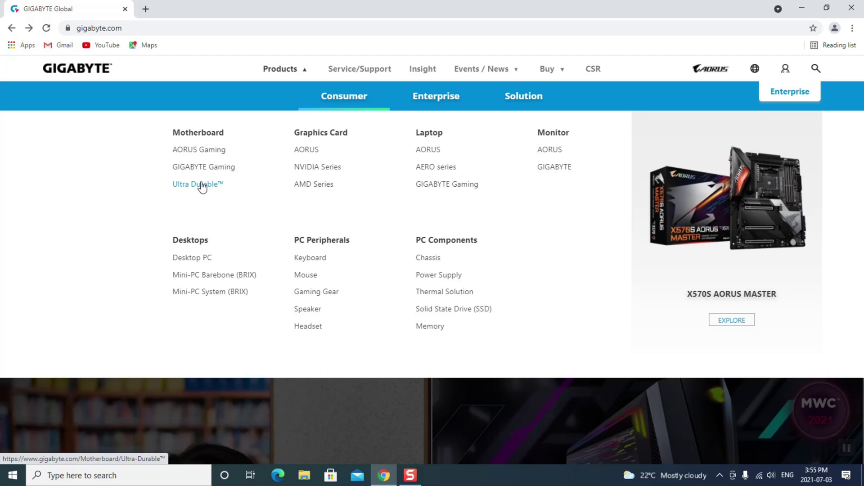
pyautogui.click(203, 152)
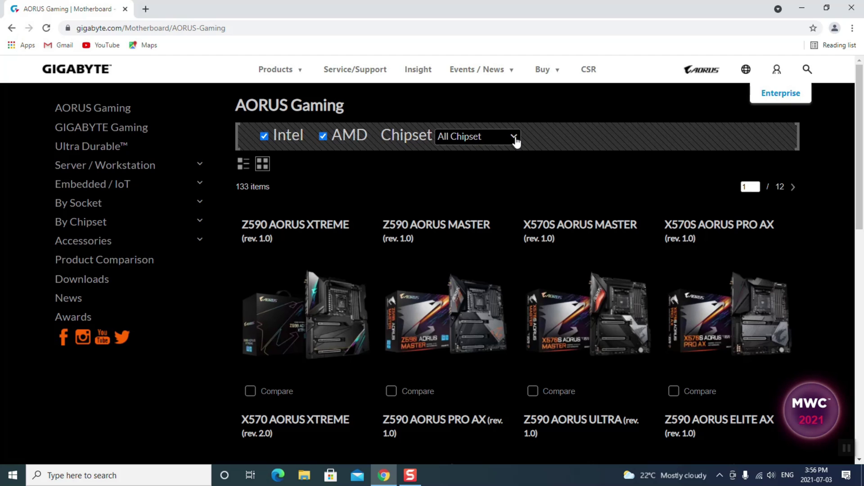
pyautogui.click(514, 138)
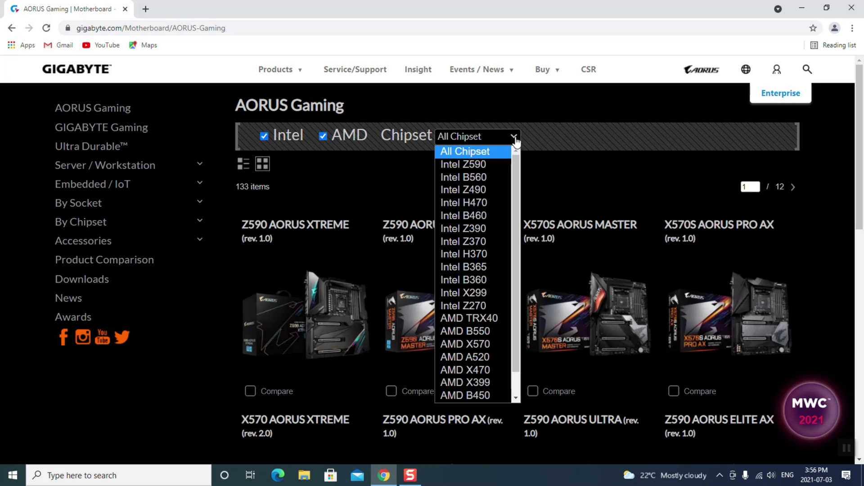
pyautogui.click(478, 344)
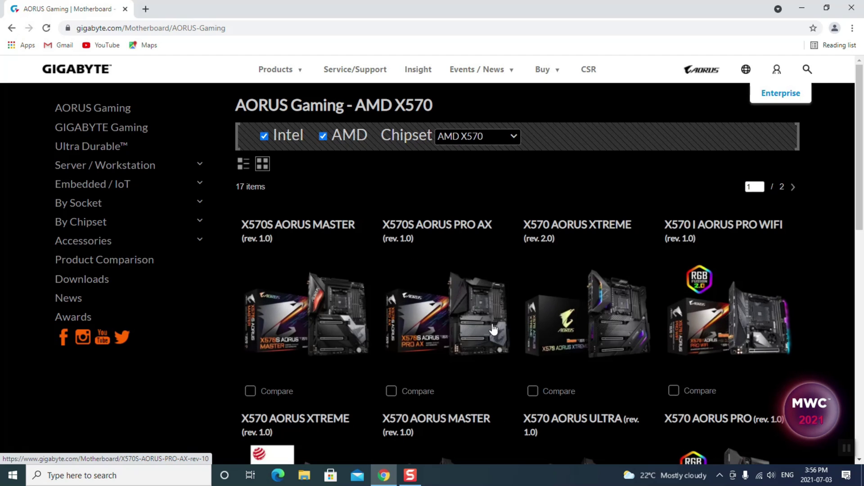
pyautogui.scroll(-1, 485, 279)
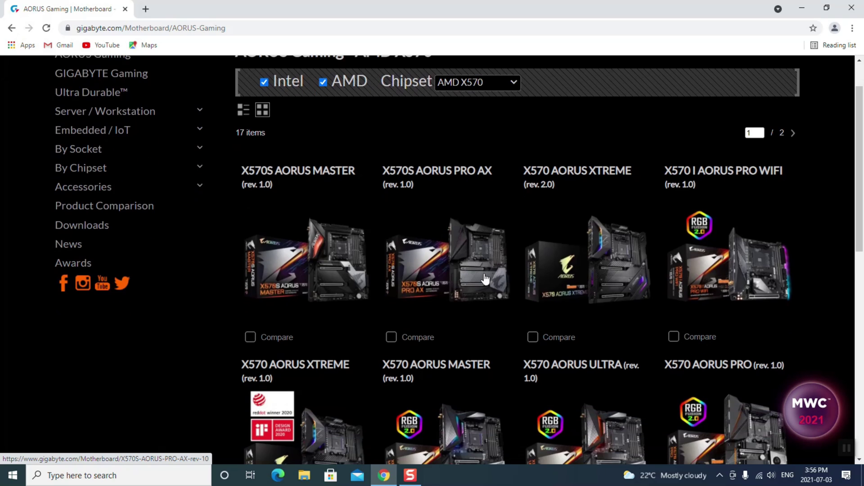
pyautogui.scroll(-1, 485, 279)
pyautogui.scroll(-1, 485, 274)
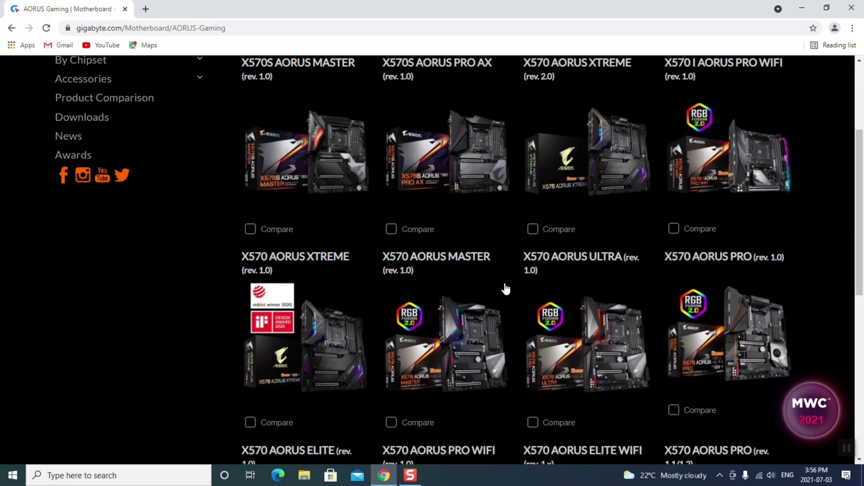
# - Open the X570 AORUS ULTRA support page and expand its Utility(+11) downloads list
pyautogui.click(598, 338)
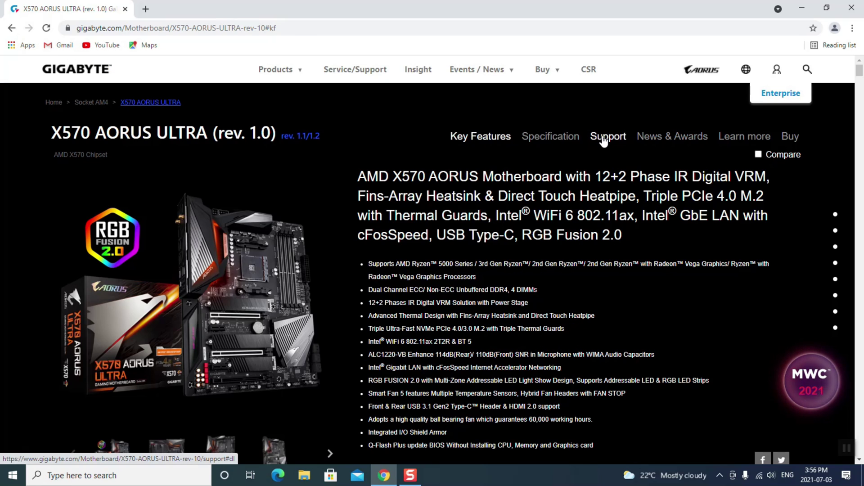
pyautogui.click(603, 141)
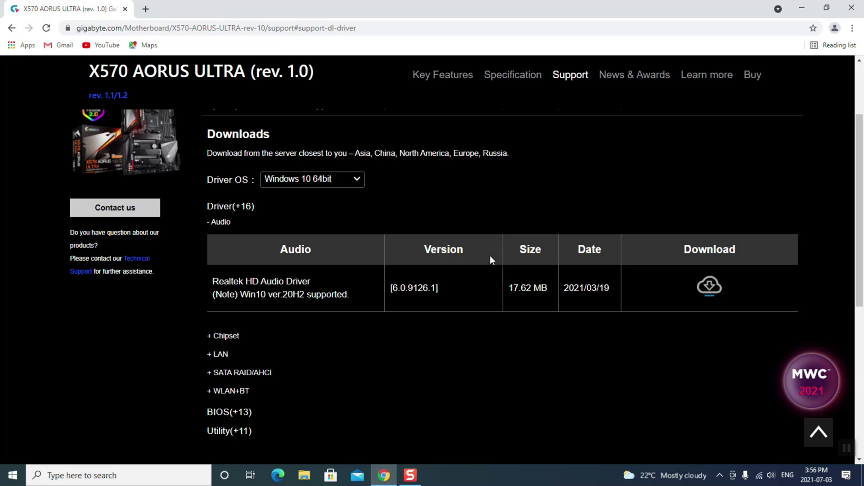
pyautogui.scroll(-2, 479, 254)
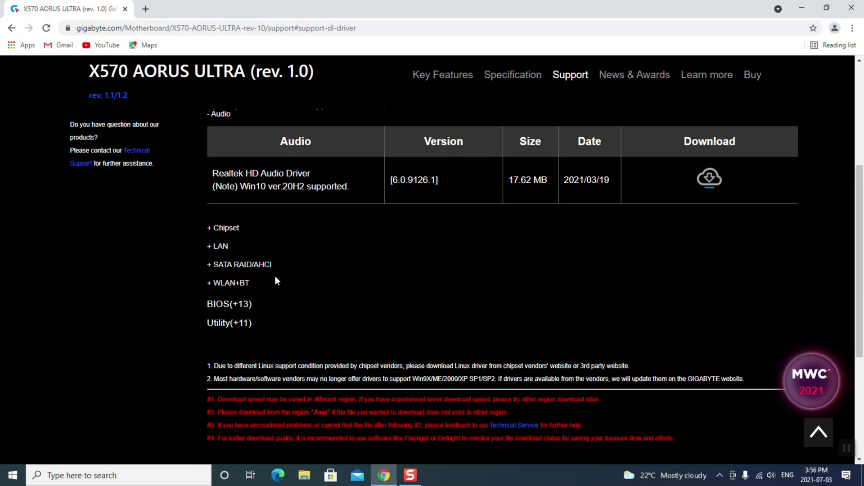
pyautogui.click(226, 323)
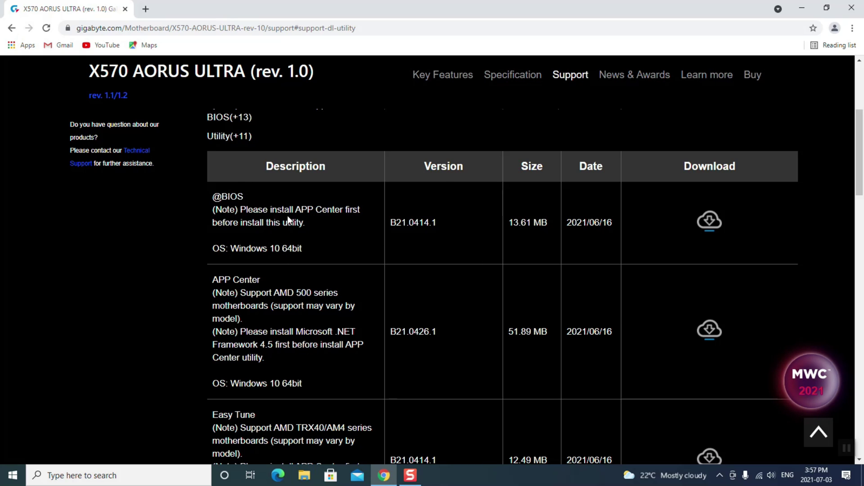
# - Expand the BIOS(+13) downloads table, with F33 dated 2021/06/01 listed first
pyautogui.scroll(2, 287, 215)
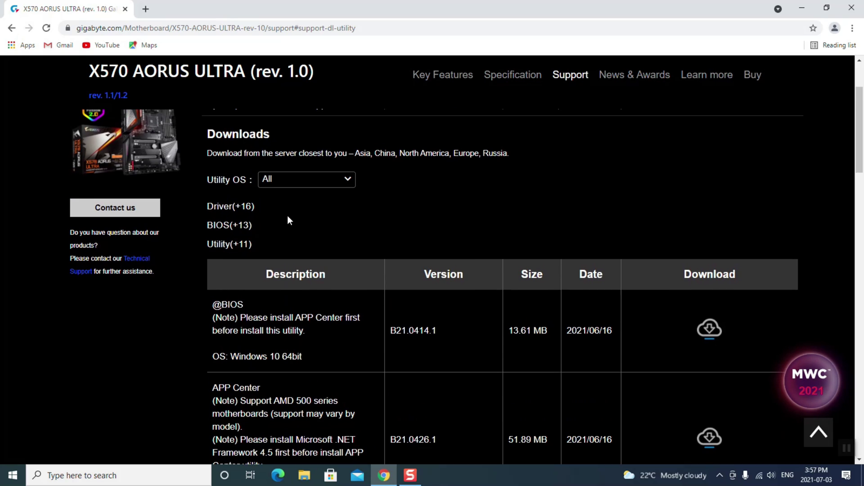
pyautogui.click(220, 225)
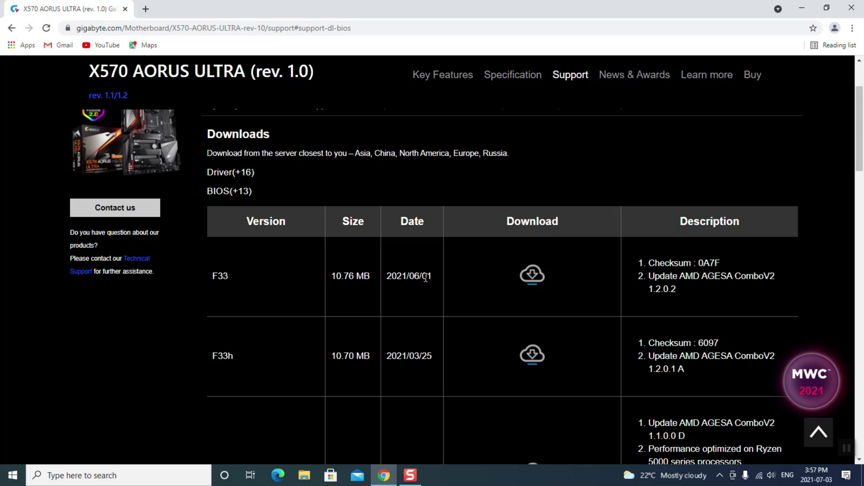
pyautogui.scroll(-2, 434, 272)
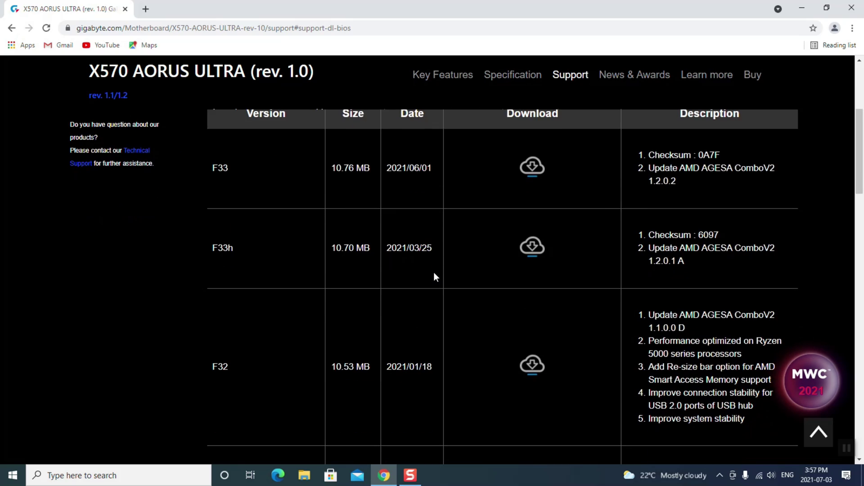
pyautogui.scroll(2, 496, 273)
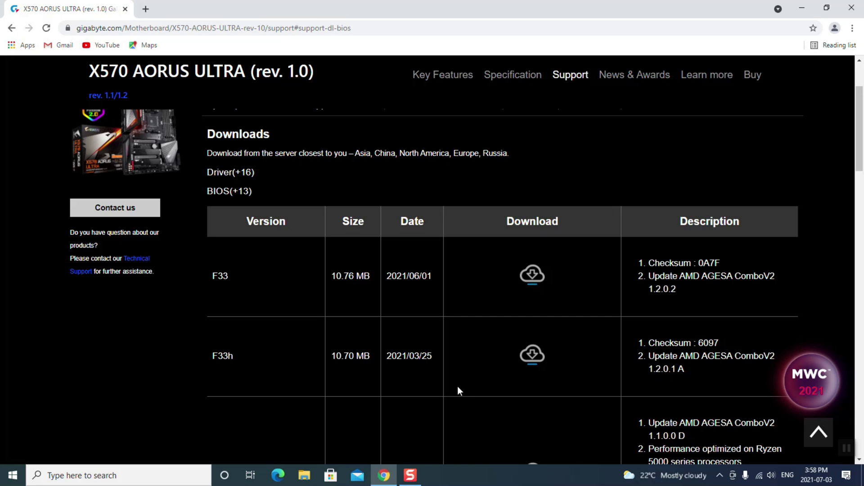
pyautogui.scroll(2, 456, 386)
pyautogui.click(304, 477)
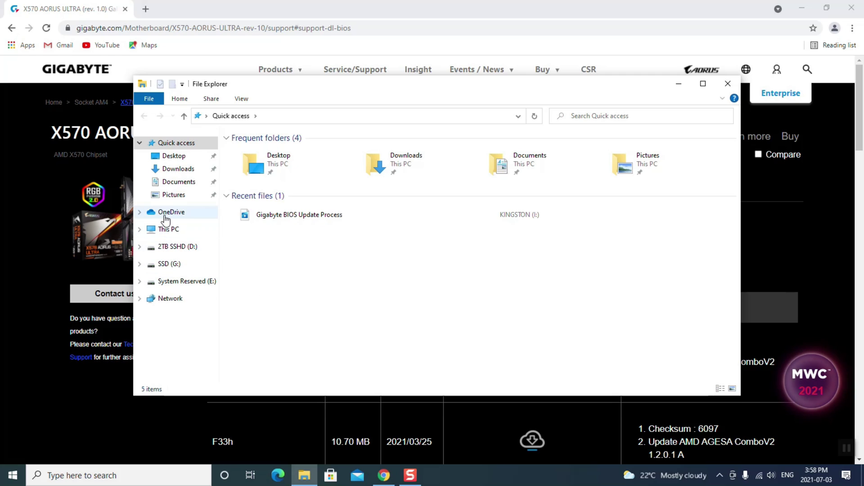
pyautogui.click(167, 229)
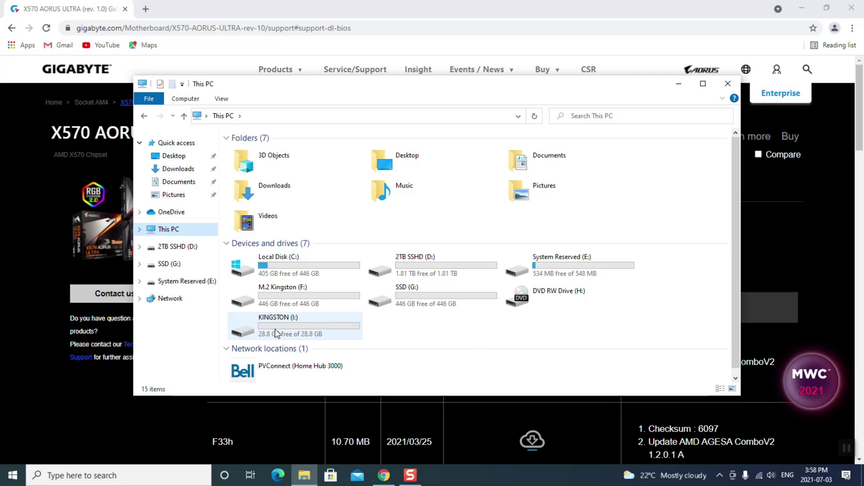
pyautogui.click(730, 83)
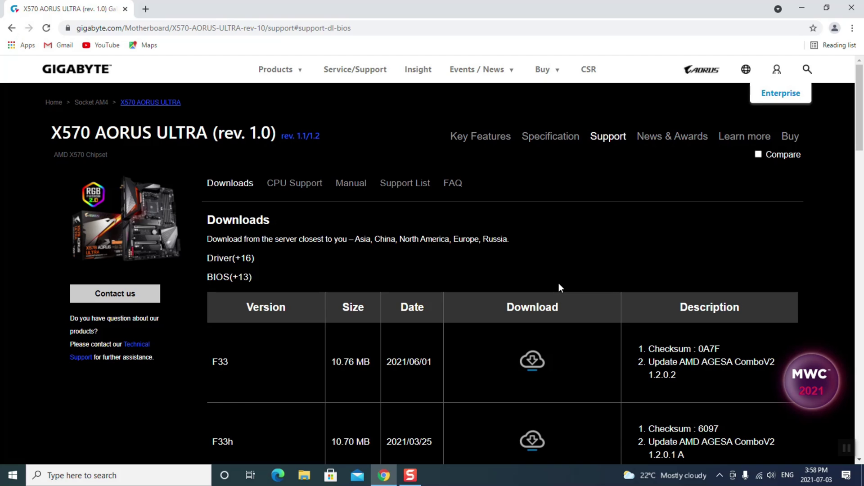
pyautogui.scroll(-3, 562, 275)
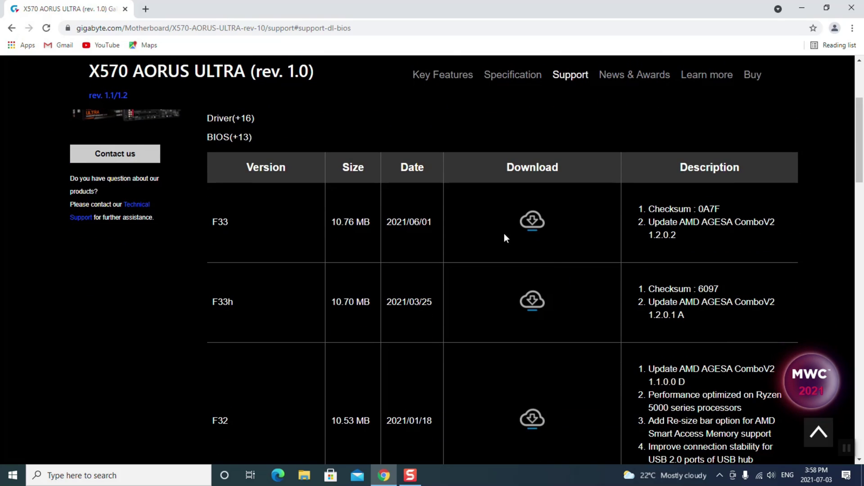
# - Download the F33 BIOS and open mb_bios_x570-aorus-ultra_f33.zip from the Downloads folder
pyautogui.click(534, 222)
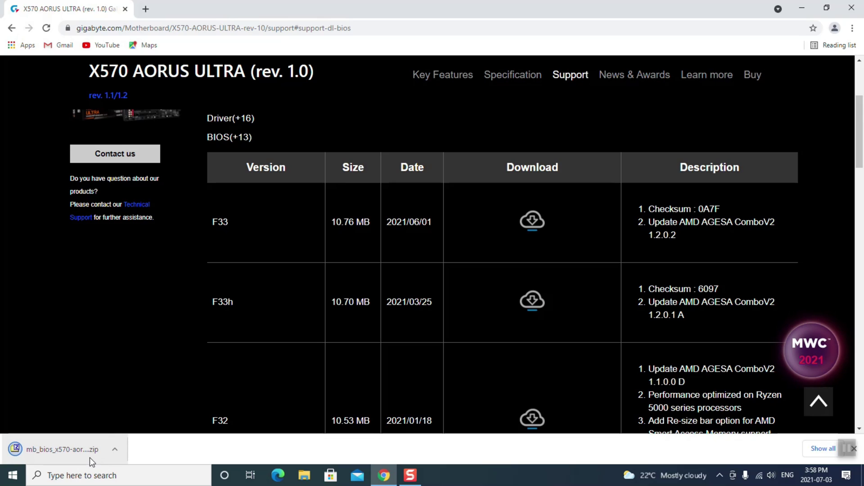
pyautogui.click(115, 450)
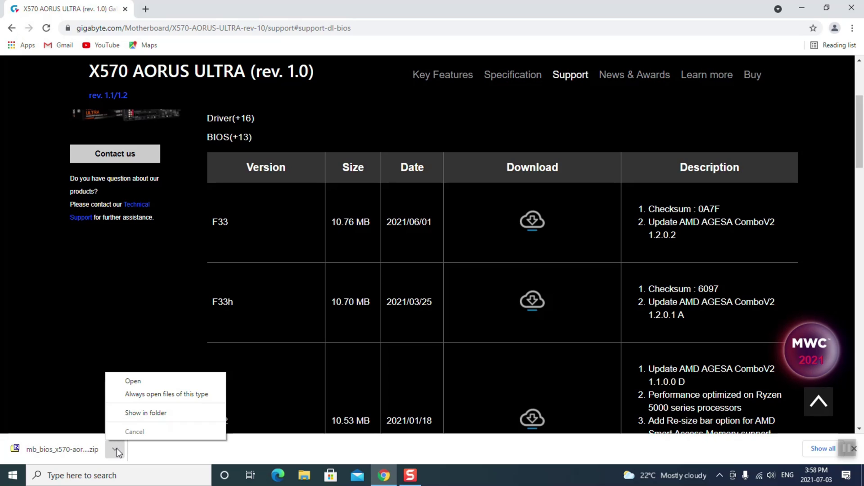
pyautogui.click(128, 412)
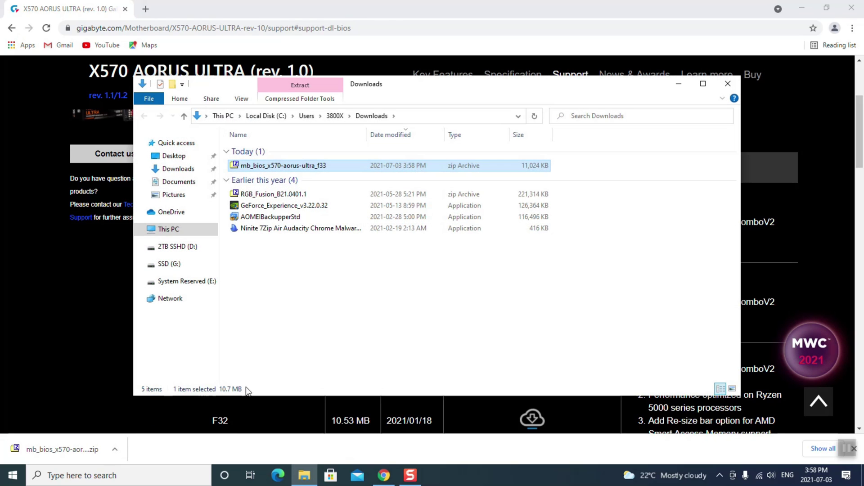
pyautogui.doubleClick(280, 165)
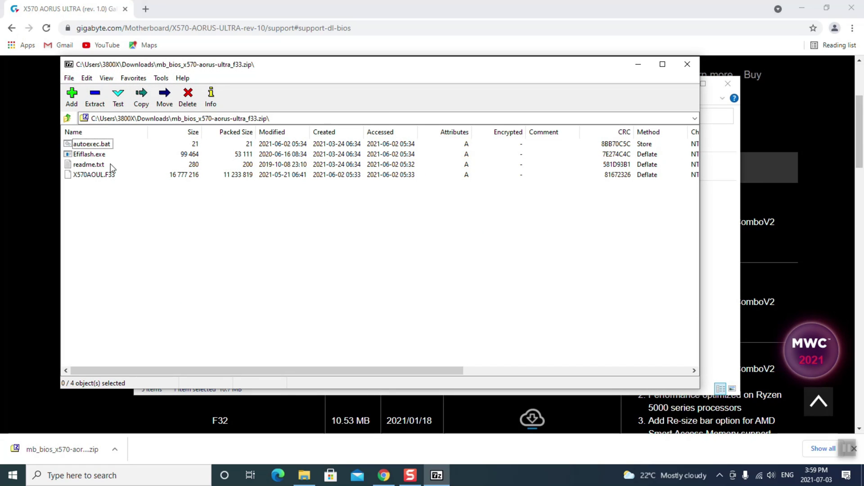
# - Extract X570AOUL.F33 to the KINGSTON (I:) USB drive, then close 7-Zip
pyautogui.click(98, 179)
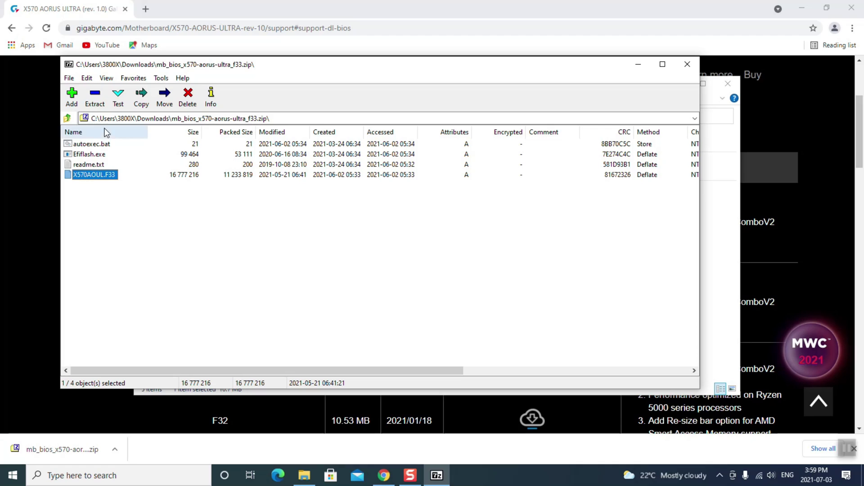
pyautogui.click(98, 102)
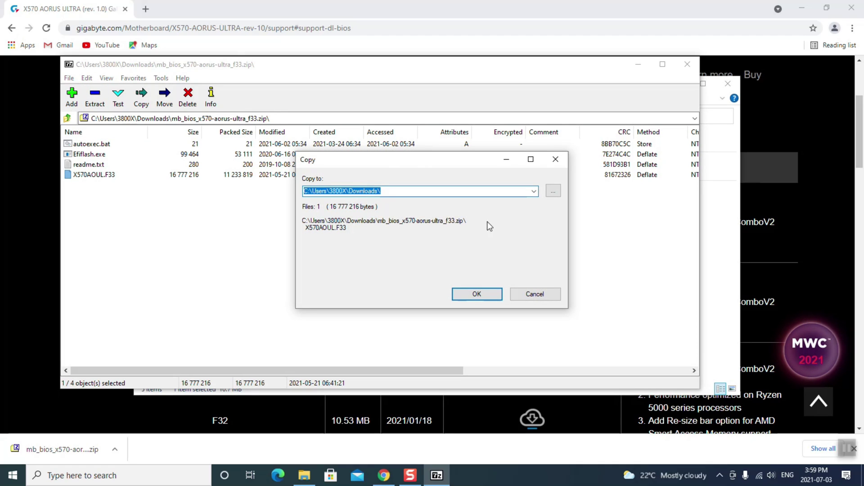
pyautogui.click(533, 191)
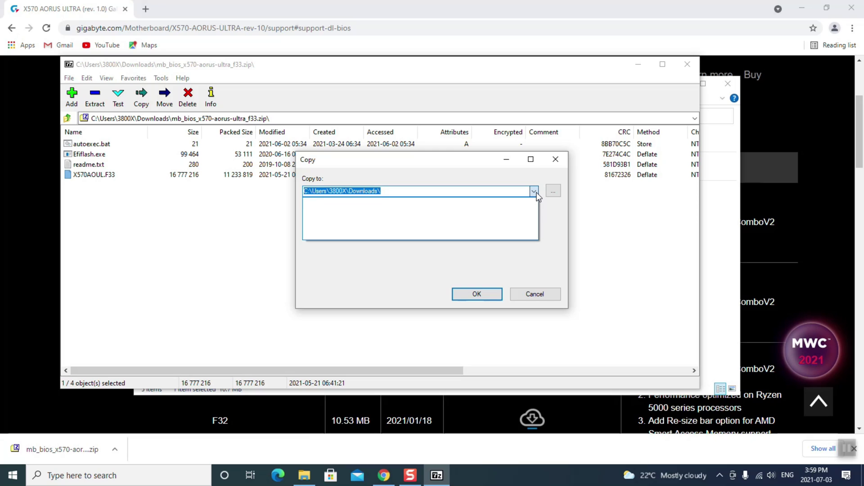
pyautogui.click(558, 191)
pyautogui.click(555, 192)
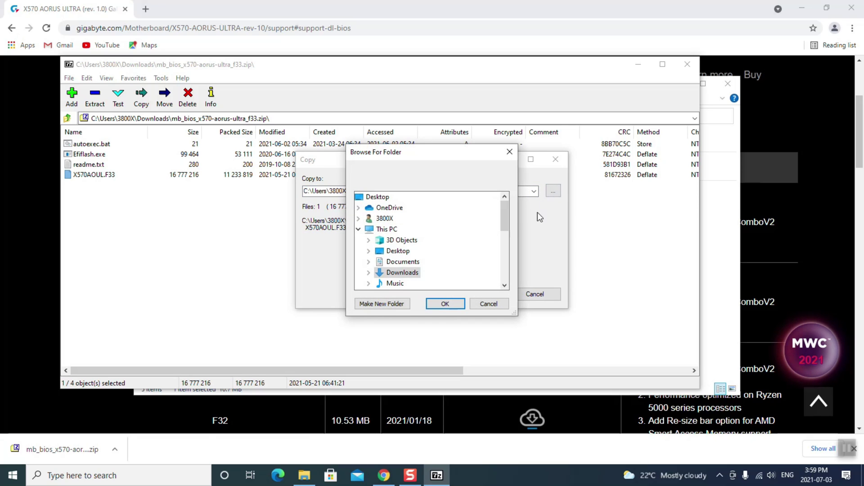
pyautogui.moveTo(506, 217); pyautogui.dragTo(503, 268)
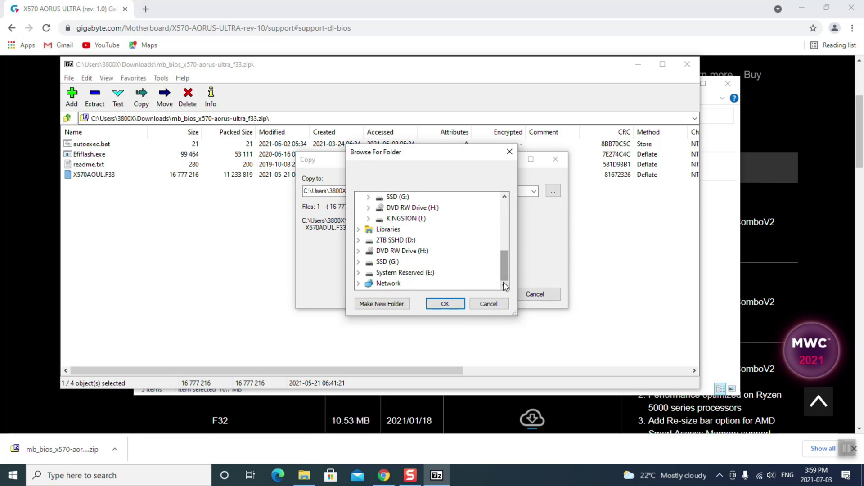
pyautogui.click(404, 220)
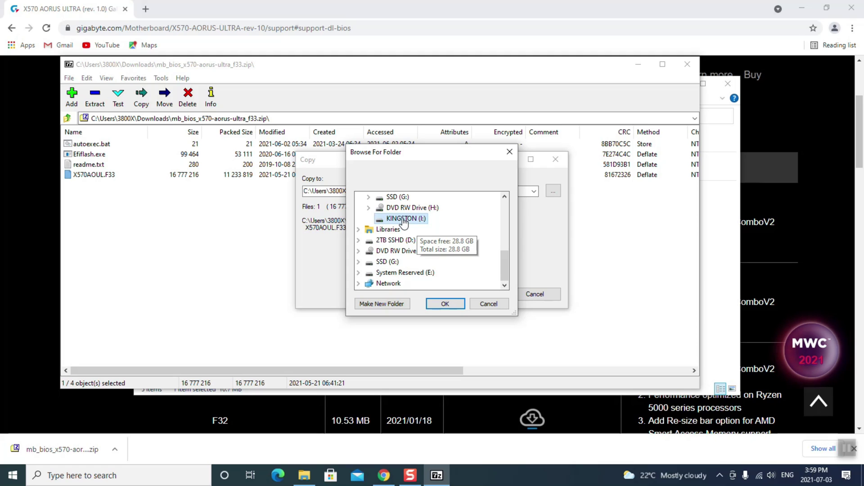
pyautogui.click(445, 304)
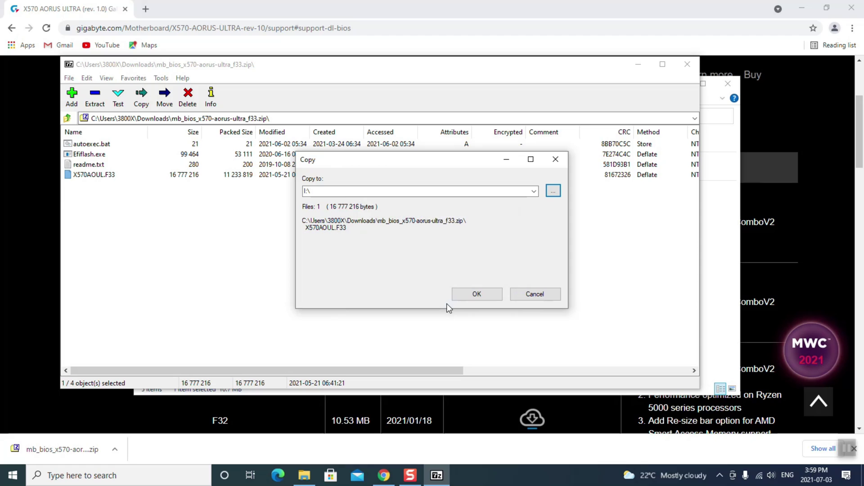
pyautogui.click(470, 294)
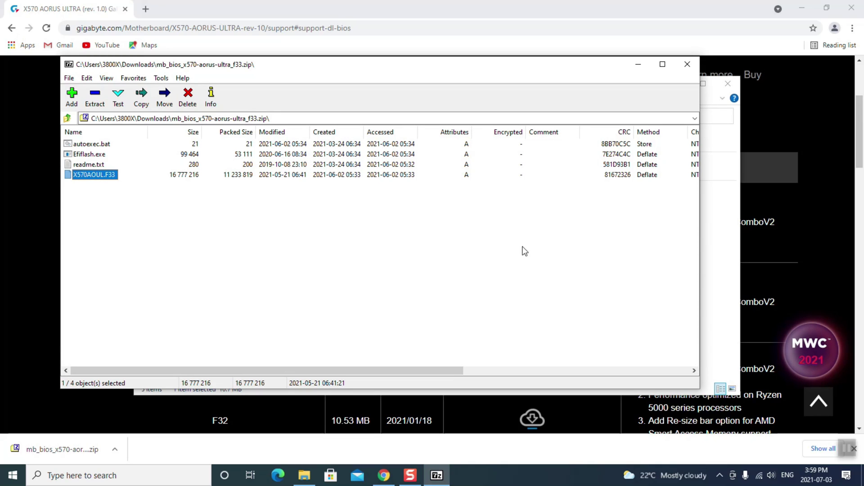
pyautogui.click(687, 65)
# - Close the Downloads folder and Chrome, then reopen AORUS APP Center from the tray
pyautogui.click(729, 84)
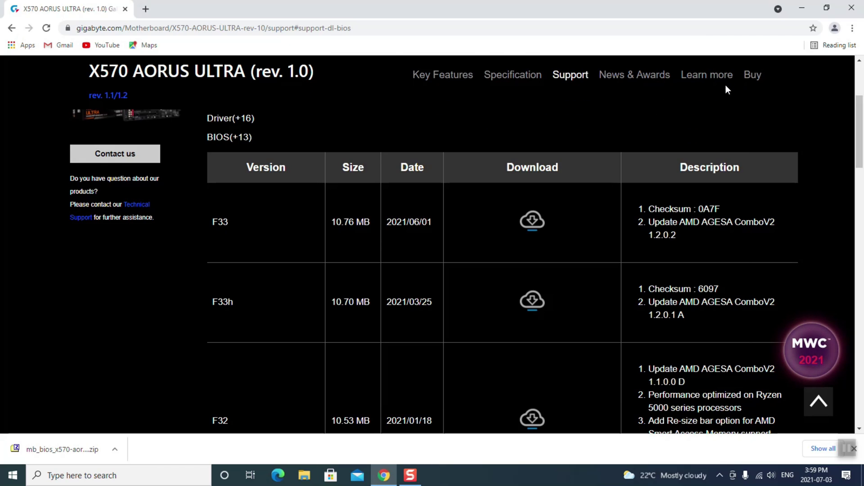
pyautogui.click(852, 9)
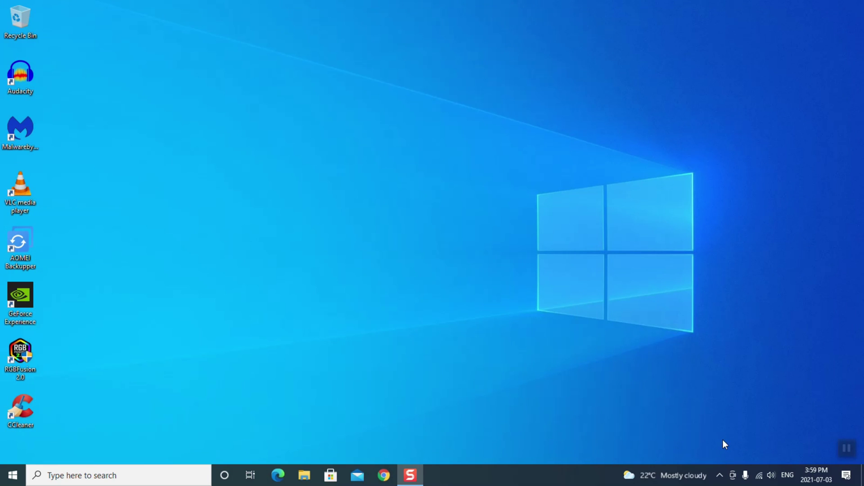
pyautogui.click(720, 475)
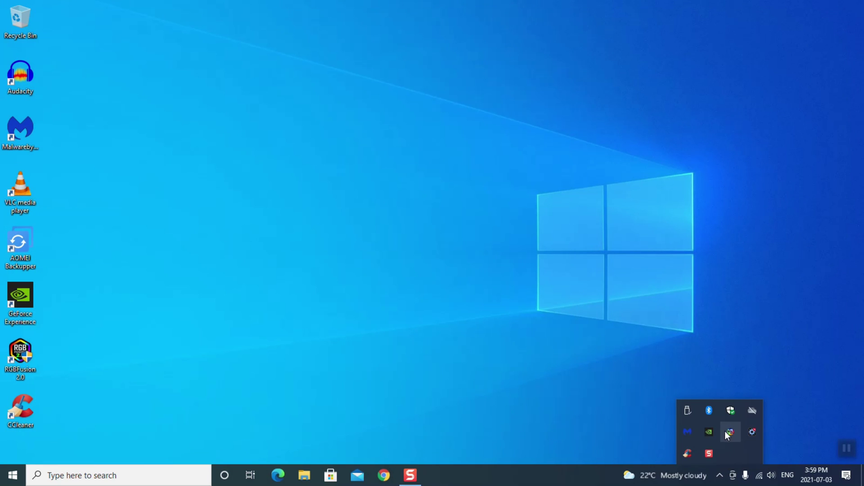
pyautogui.click(752, 432)
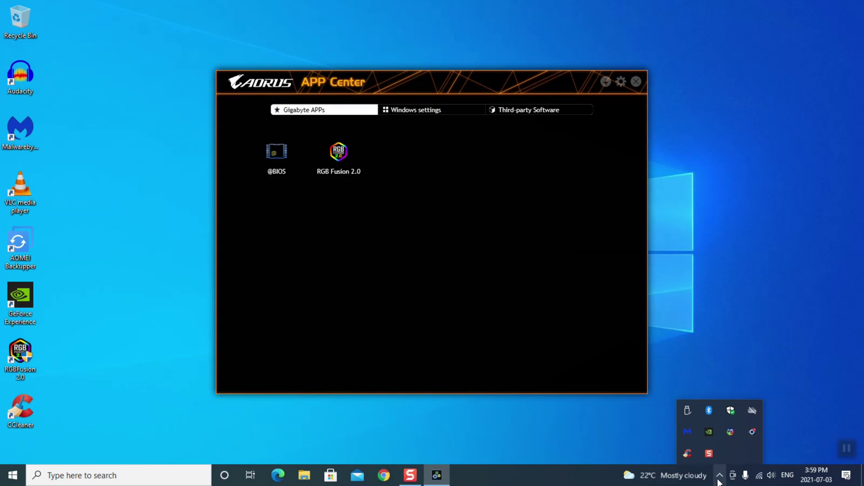
pyautogui.click(719, 476)
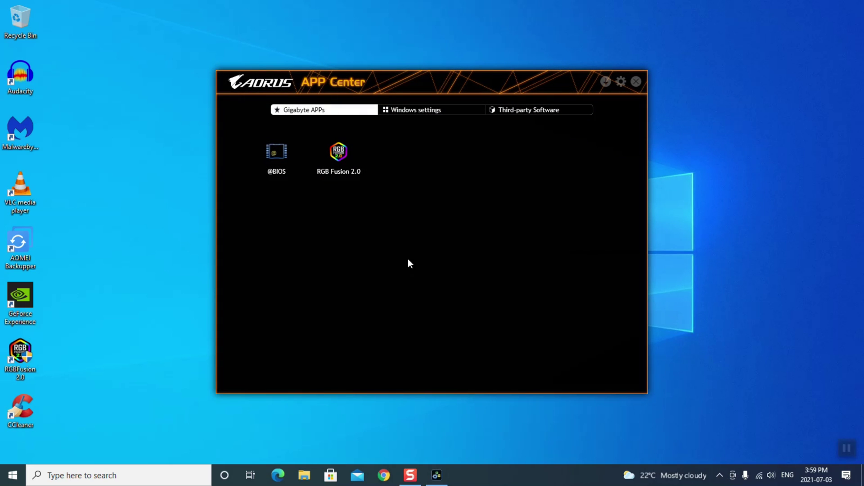
pyautogui.click(277, 153)
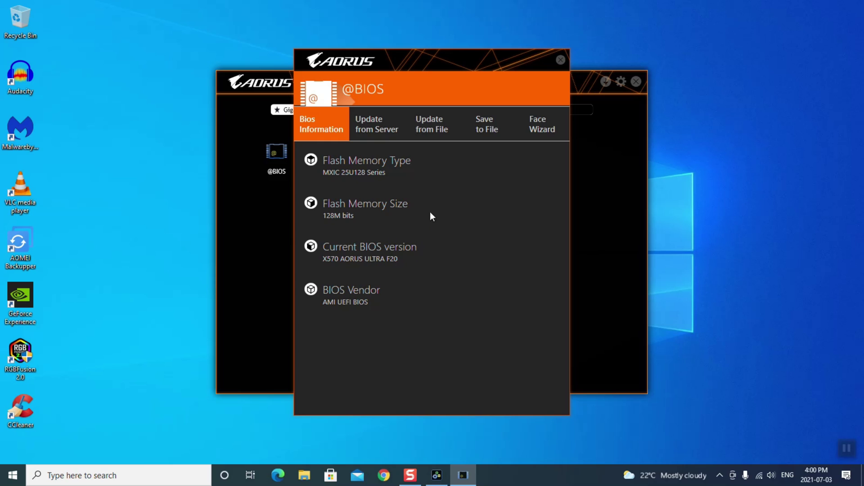
# - Choose Update from File and select I:\X570AOUL.F33 on the USB drive
pyautogui.click(440, 130)
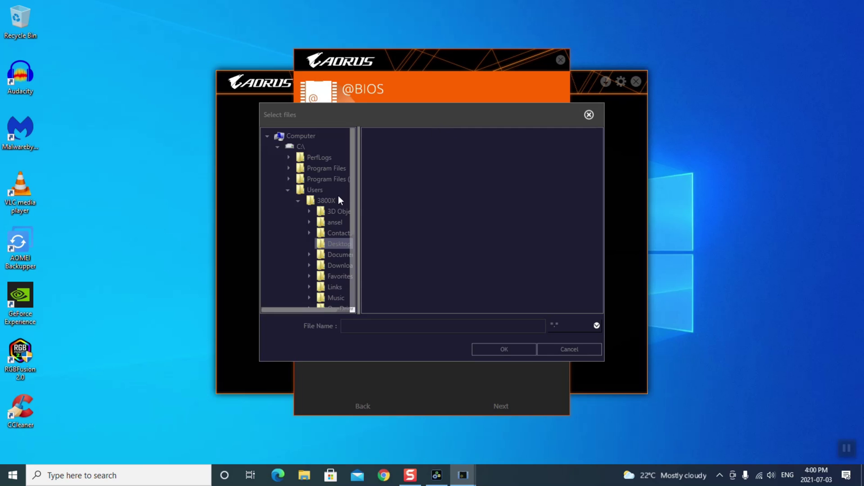
pyautogui.moveTo(354, 196); pyautogui.dragTo(397, 189)
pyautogui.scroll(-4, 369, 198)
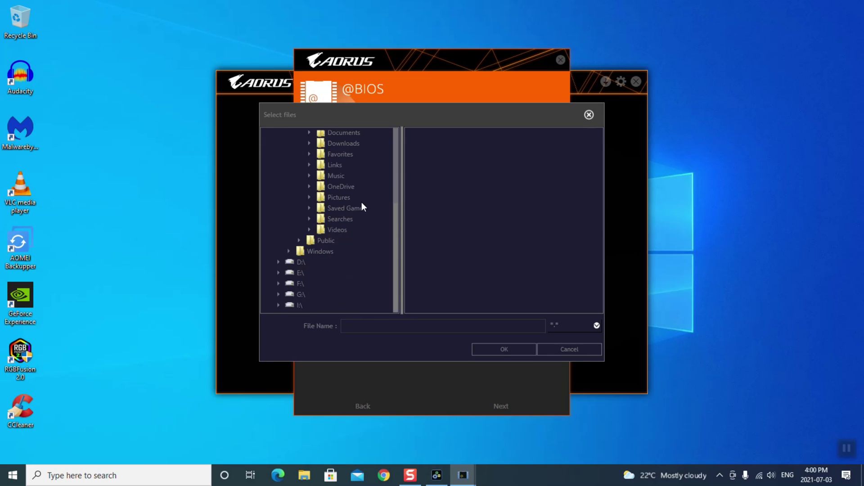
pyautogui.click(298, 305)
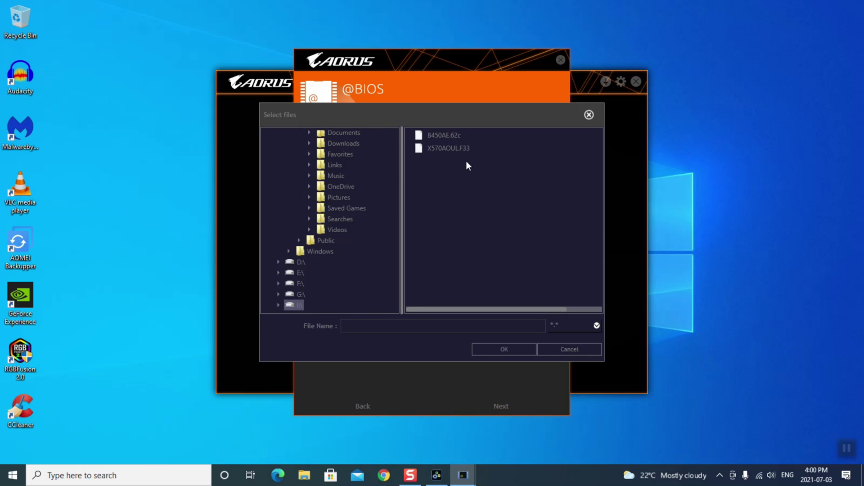
pyautogui.click(453, 149)
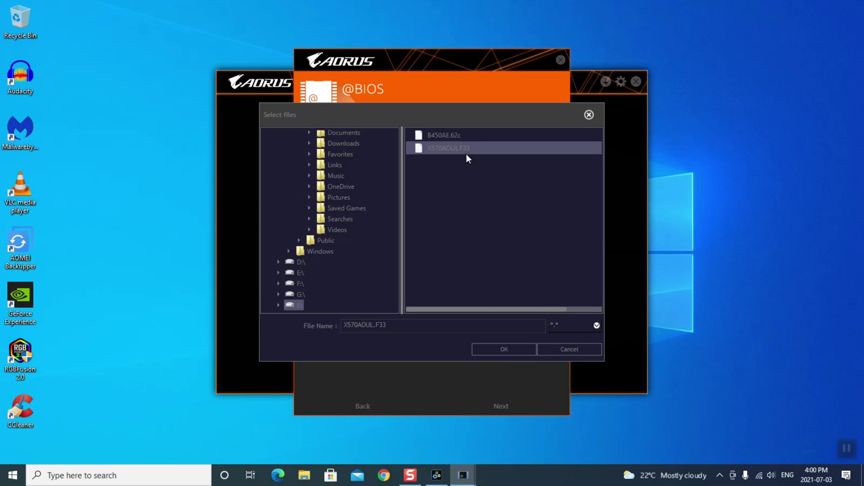
pyautogui.click(504, 349)
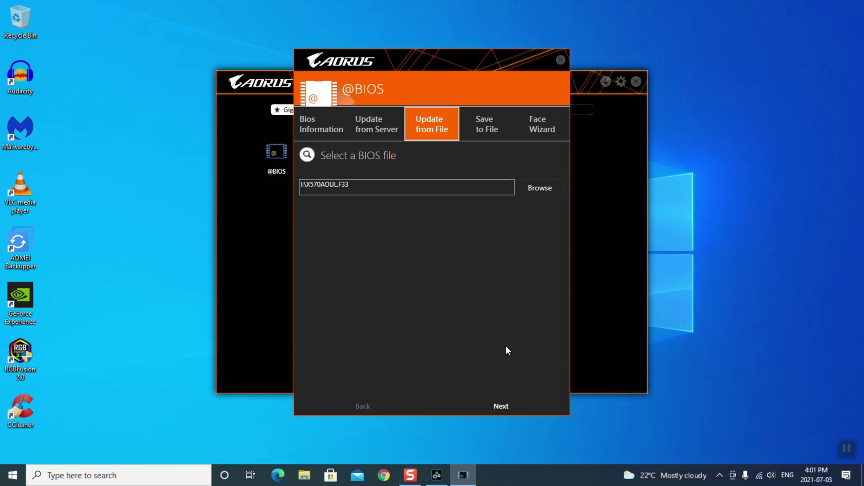
# - Proceed through the update, accept the flash warning and agree to back up the current BIOS
pyautogui.click(503, 407)
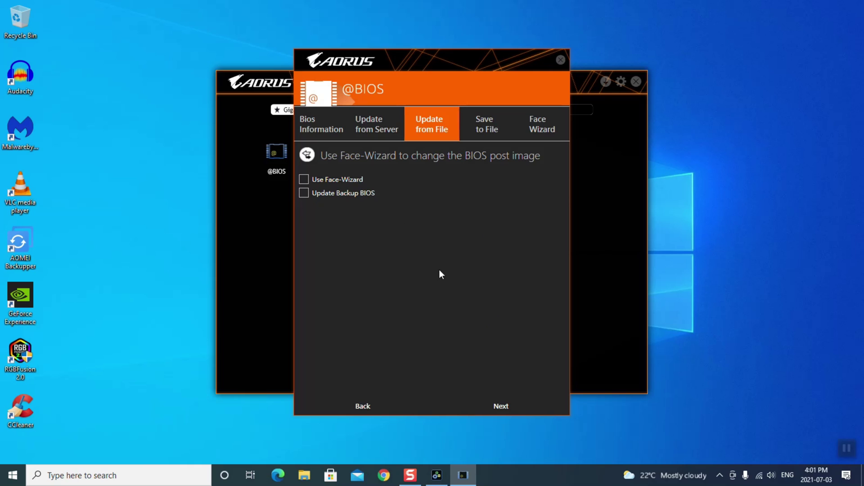
pyautogui.click(501, 407)
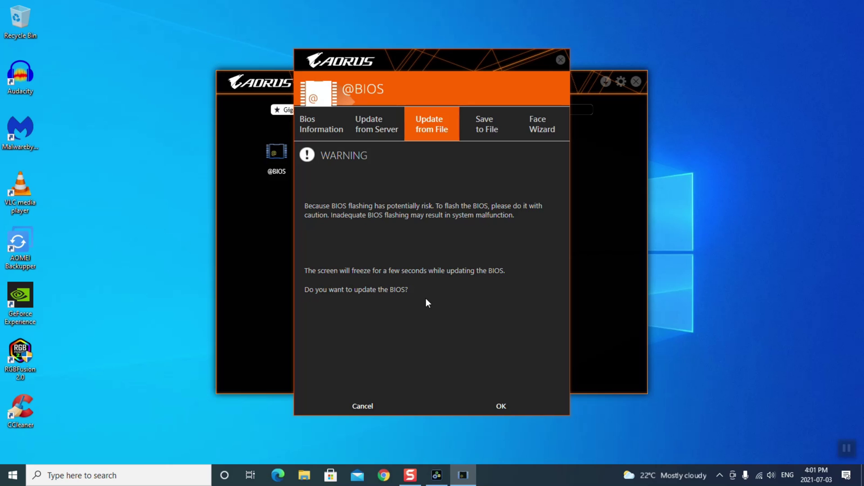
pyautogui.click(502, 404)
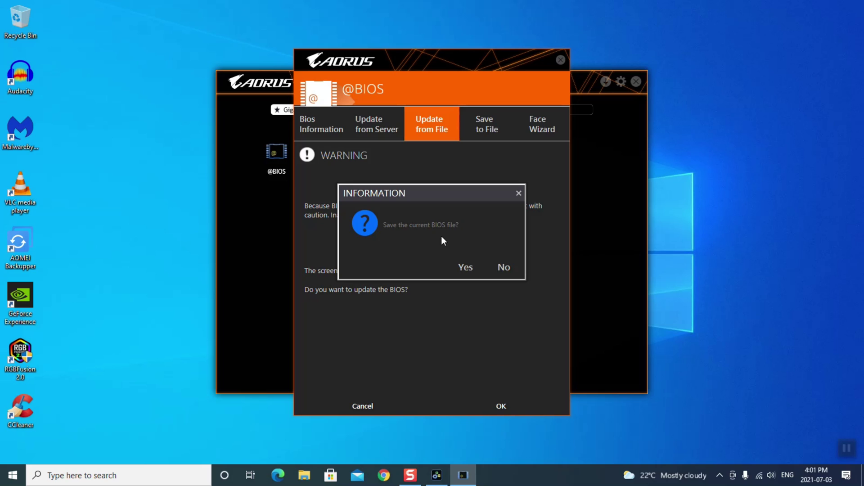
pyautogui.click(466, 268)
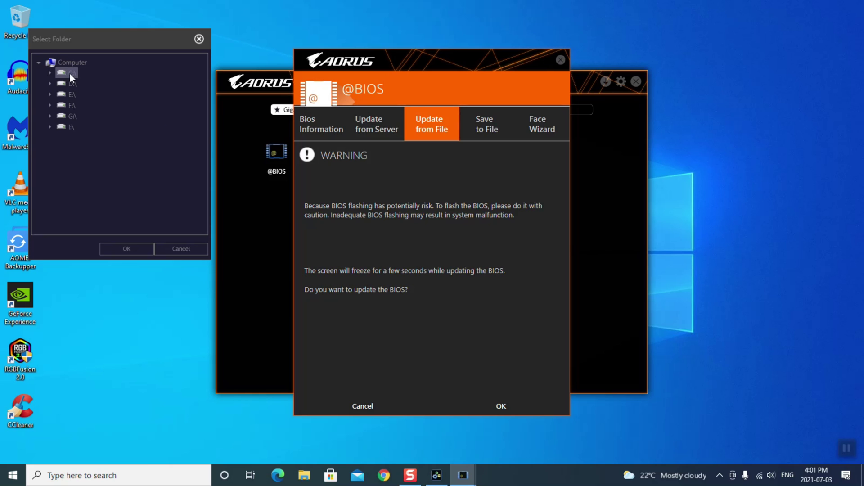
# - Confirm the backup folder to save the current BIOS and flash F33, then restart to the desktop
pyautogui.click(135, 251)
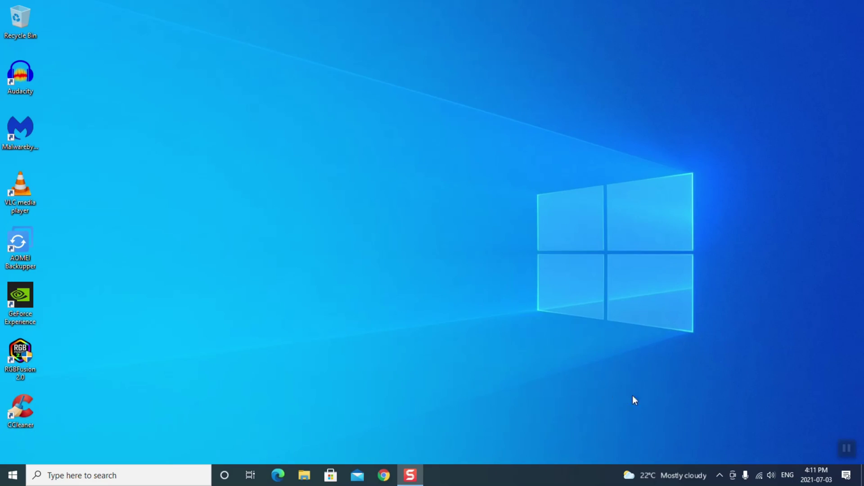
pyautogui.click(720, 476)
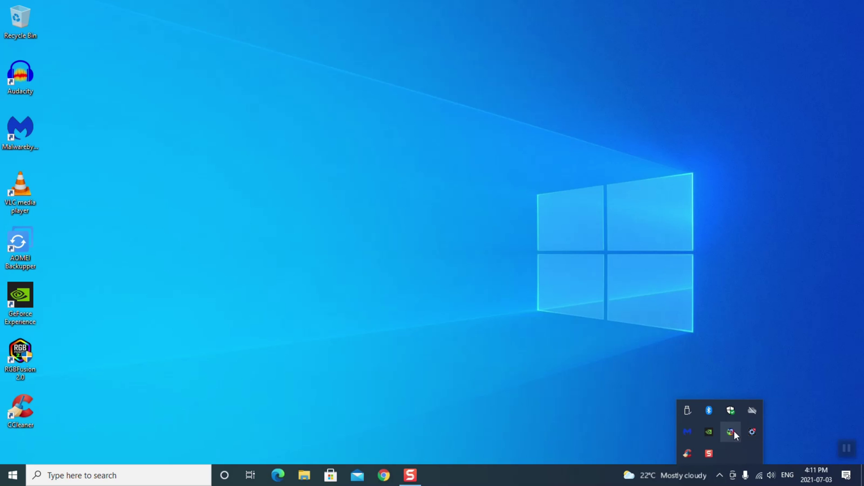
pyautogui.click(754, 430)
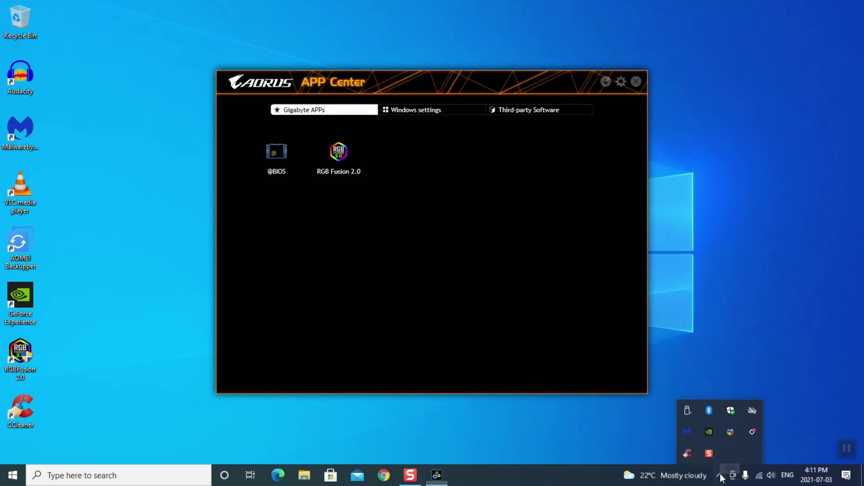
pyautogui.click(280, 161)
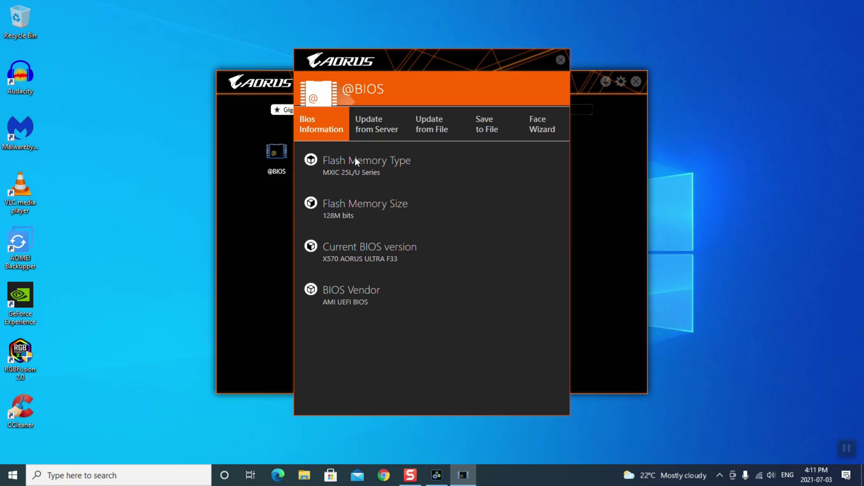